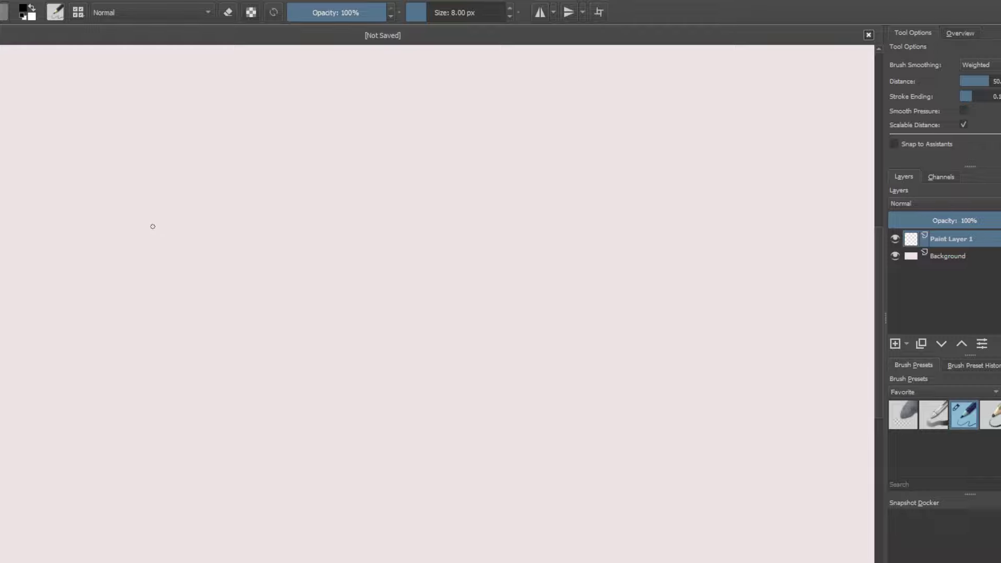
# Step: Draw a cat face with eyes and a smile, launching a projectile to the right
pyautogui.moveTo(151, 229)
pyautogui.mouseDown()
pyautogui.moveTo(180, 215)
pyautogui.moveTo(144, 227)
pyautogui.moveTo(183, 223)
pyautogui.moveTo(163, 236)
pyautogui.mouseUp()
pyautogui.moveTo(172, 237); pyautogui.dragTo(179, 237)
pyautogui.moveTo(158, 241)
pyautogui.mouseDown()
pyautogui.moveTo(237, 216)
pyautogui.moveTo(233, 235)
pyautogui.moveTo(290, 204)
pyautogui.mouseUp()
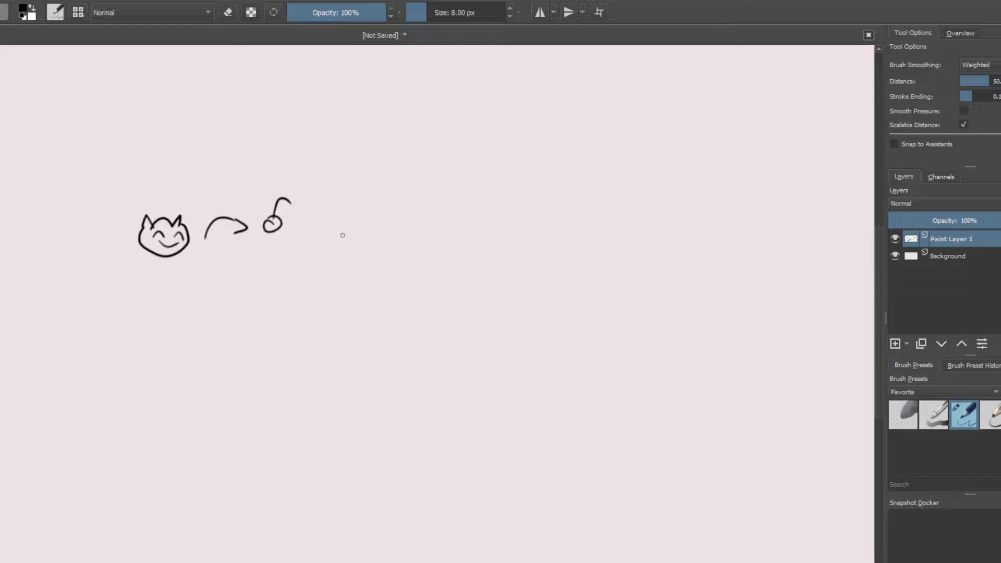
# Step: Sketch one triangle minion and a pair of triangles, each labelled 50
pyautogui.moveTo(335, 243)
pyautogui.mouseDown()
pyautogui.moveTo(347, 252)
pyautogui.moveTo(338, 243)
pyautogui.moveTo(335, 251)
pyautogui.mouseUp()
pyautogui.moveTo(344, 205)
pyautogui.mouseDown()
pyautogui.moveTo(337, 221)
pyautogui.moveTo(356, 210)
pyautogui.mouseUp()
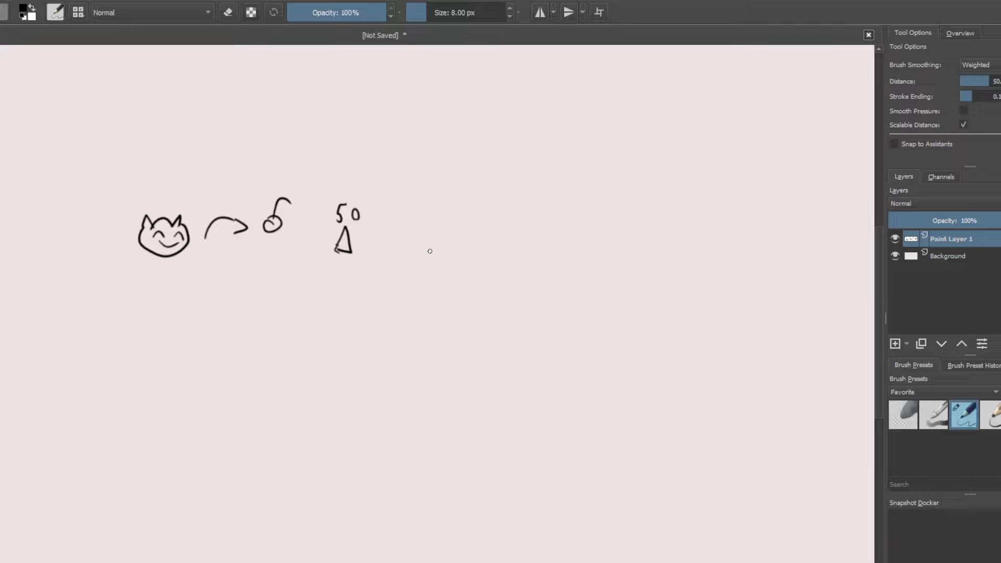
pyautogui.moveTo(429, 250); pyautogui.dragTo(471, 254)
pyautogui.moveTo(436, 205); pyautogui.dragTo(426, 222)
pyautogui.moveTo(441, 210)
pyautogui.mouseDown()
pyautogui.moveTo(462, 212)
pyautogui.moveTo(475, 229)
pyautogui.mouseUp()
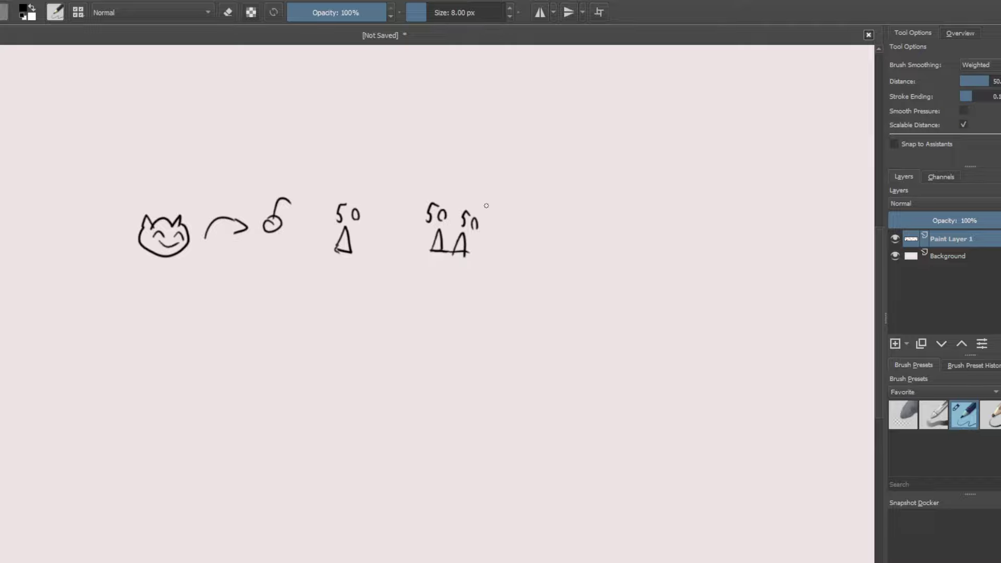
# Step: Draw a group of three triangle minions with 50 written above them
pyautogui.moveTo(512, 255); pyautogui.dragTo(565, 265)
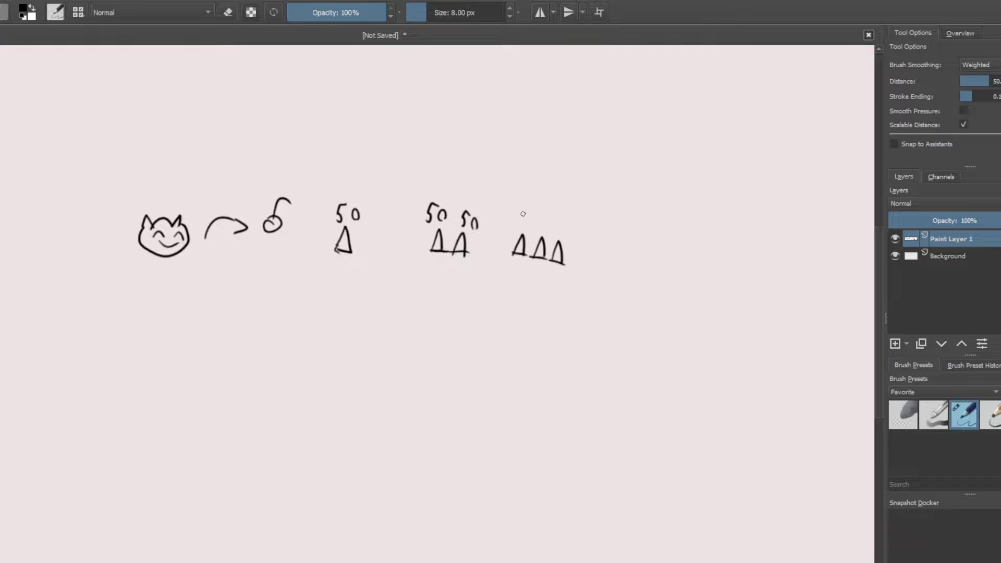
pyautogui.moveTo(524, 211); pyautogui.dragTo(512, 226)
pyautogui.moveTo(524, 220); pyautogui.dragTo(565, 236)
# Step: Handwrite the totals 50, 100 and 150 above the one-, two- and three-triangle groups
pyautogui.moveTo(338, 138)
pyautogui.mouseDown()
pyautogui.moveTo(317, 169)
pyautogui.moveTo(358, 139)
pyautogui.mouseUp()
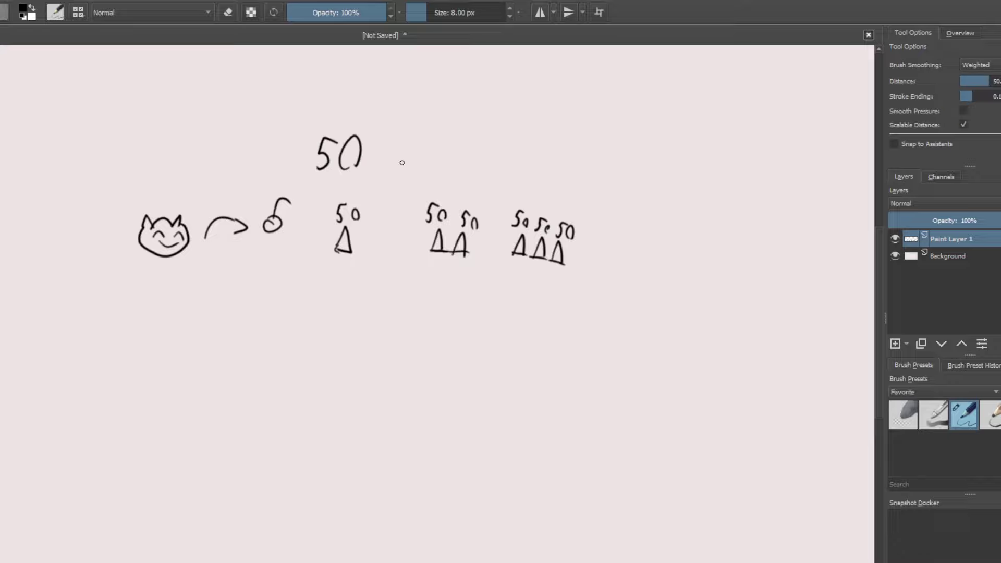
pyautogui.moveTo(432, 152); pyautogui.dragTo(431, 173)
pyautogui.moveTo(444, 157); pyautogui.dragTo(462, 165)
pyautogui.moveTo(529, 159)
pyautogui.mouseDown()
pyautogui.moveTo(528, 179)
pyautogui.moveTo(565, 184)
pyautogui.mouseUp()
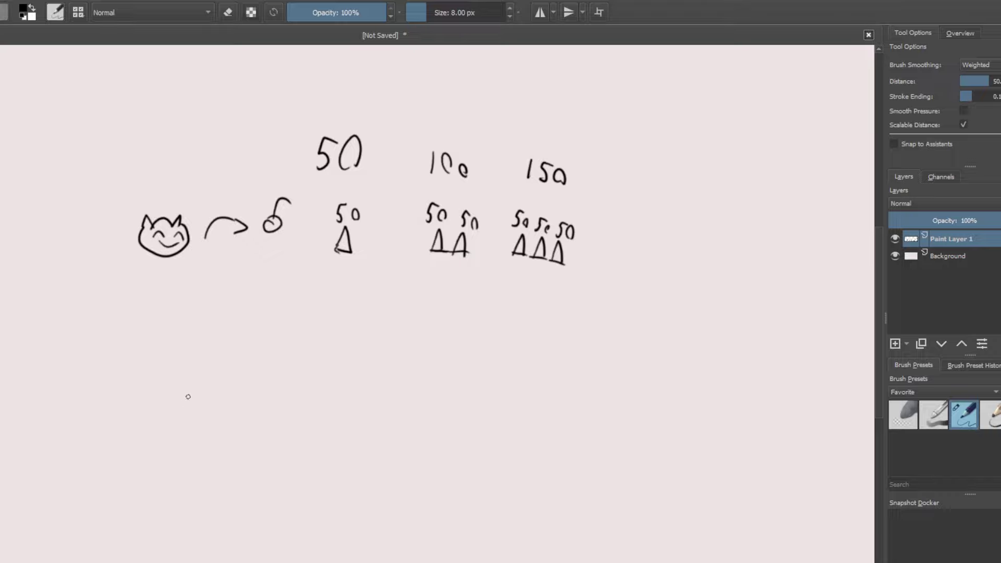
# Step: Draw a beam-shaped rectangle in the lower row and write 50 above the single triangle
pyautogui.moveTo(174, 404)
pyautogui.mouseDown()
pyautogui.moveTo(224, 406)
pyautogui.moveTo(172, 421)
pyautogui.moveTo(173, 403)
pyautogui.moveTo(235, 409)
pyautogui.moveTo(225, 423)
pyautogui.moveTo(292, 403)
pyautogui.moveTo(301, 426)
pyautogui.moveTo(283, 426)
pyautogui.mouseUp()
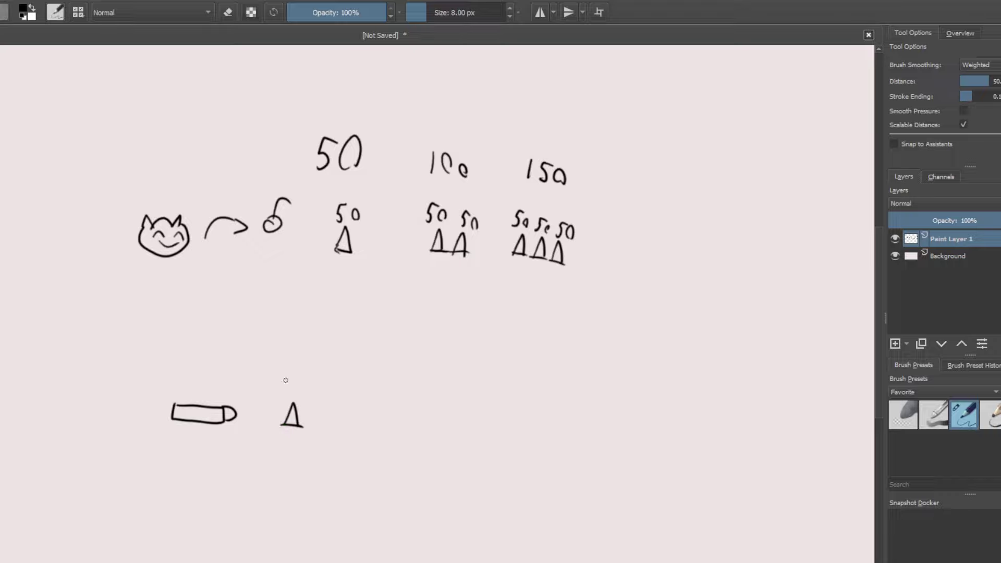
pyautogui.moveTo(285, 367); pyautogui.dragTo(284, 386)
pyautogui.moveTo(298, 373); pyautogui.dragTo(299, 372)
# Step: Draw two lower triangles labelled 50 twice each, plus a curve under the beam
pyautogui.moveTo(405, 433)
pyautogui.mouseDown()
pyautogui.moveTo(424, 432)
pyautogui.moveTo(440, 407)
pyautogui.moveTo(452, 439)
pyautogui.mouseUp()
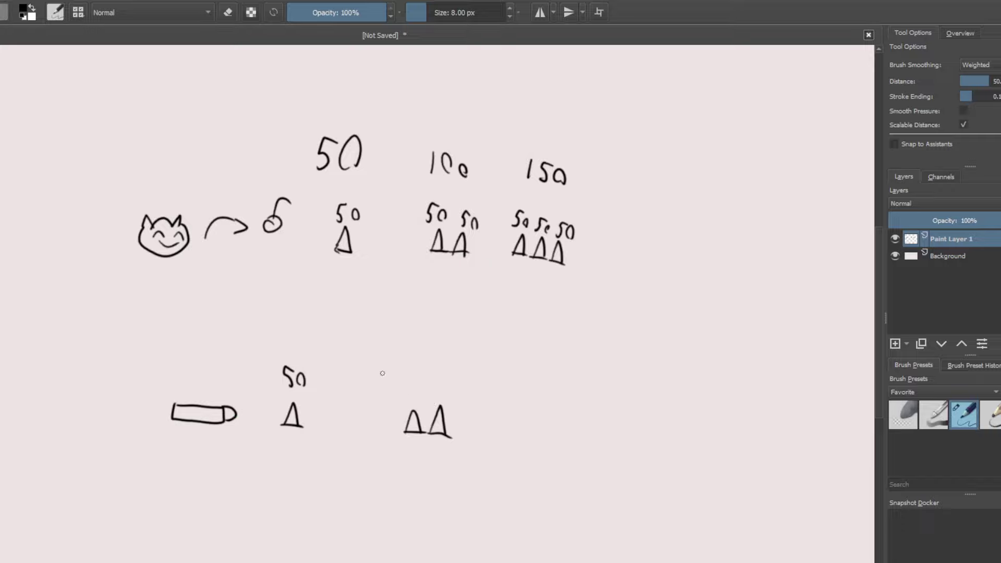
pyautogui.moveTo(404, 381)
pyautogui.mouseDown()
pyautogui.moveTo(395, 398)
pyautogui.moveTo(435, 383)
pyautogui.moveTo(436, 397)
pyautogui.mouseUp()
pyautogui.moveTo(448, 390); pyautogui.dragTo(451, 395)
pyautogui.moveTo(203, 434); pyautogui.dragTo(238, 460)
pyautogui.moveTo(397, 357)
pyautogui.mouseDown()
pyautogui.moveTo(394, 373)
pyautogui.moveTo(449, 371)
pyautogui.mouseUp()
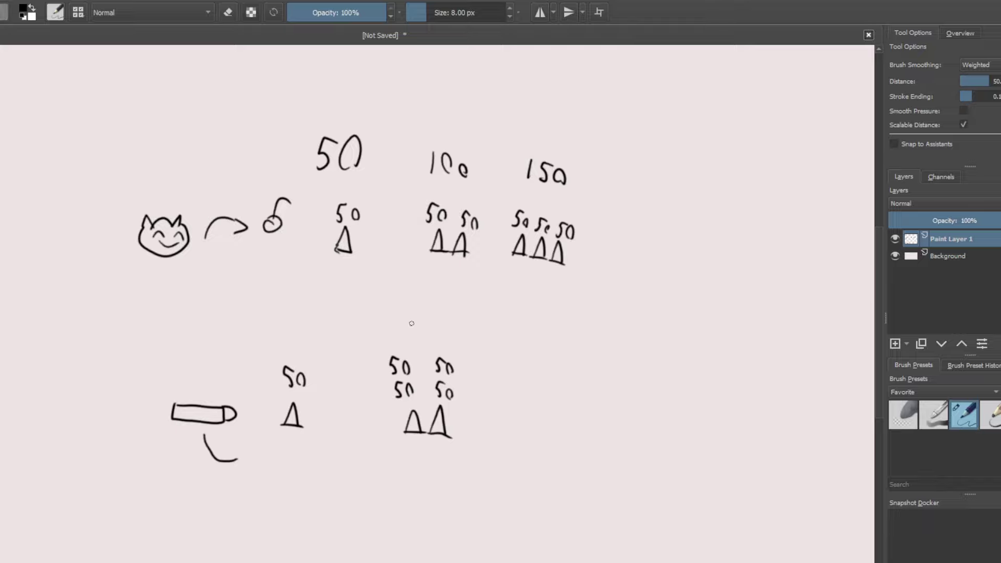
# Step: Write 200 above the lower pair, draw three more triangles, and add an arc over the beam
pyautogui.moveTo(399, 324); pyautogui.dragTo(411, 338)
pyautogui.moveTo(423, 322); pyautogui.dragTo(437, 330)
pyautogui.moveTo(533, 437)
pyautogui.mouseDown()
pyautogui.moveTo(540, 415)
pyautogui.moveTo(545, 438)
pyautogui.mouseUp()
pyautogui.moveTo(551, 444); pyautogui.dragTo(587, 447)
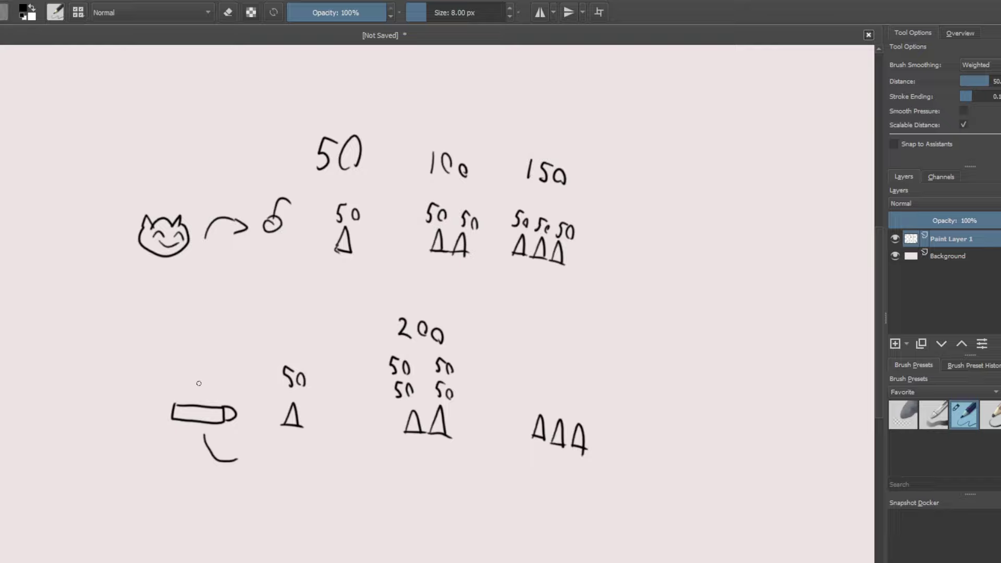
pyautogui.moveTo(199, 385); pyautogui.dragTo(216, 367)
# Step: Write stacked rows of 50s above the three lower triangles
pyautogui.moveTo(528, 389); pyautogui.dragTo(527, 404)
pyautogui.moveTo(537, 397); pyautogui.dragTo(556, 411)
pyautogui.moveTo(563, 406)
pyautogui.mouseDown()
pyautogui.moveTo(581, 414)
pyautogui.moveTo(591, 403)
pyautogui.mouseUp()
pyautogui.moveTo(528, 364)
pyautogui.mouseDown()
pyautogui.moveTo(559, 390)
pyautogui.moveTo(593, 373)
pyautogui.mouseUp()
pyautogui.moveTo(584, 376)
pyautogui.mouseDown()
pyautogui.moveTo(582, 391)
pyautogui.moveTo(597, 382)
pyautogui.mouseUp()
pyautogui.moveTo(523, 339); pyautogui.dragTo(523, 356)
pyautogui.moveTo(524, 340)
pyautogui.mouseDown()
pyautogui.moveTo(558, 364)
pyautogui.moveTo(593, 355)
pyautogui.mouseUp()
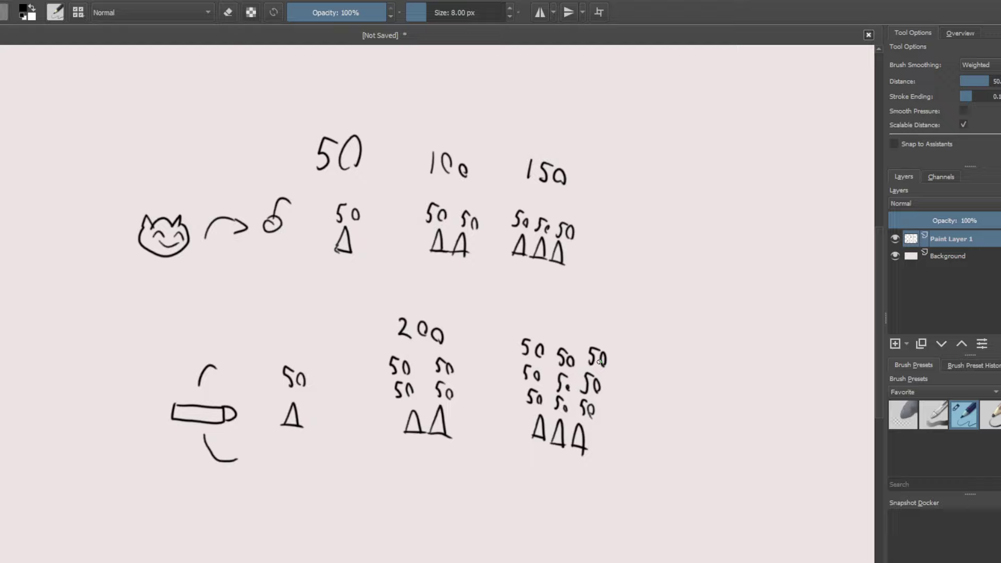